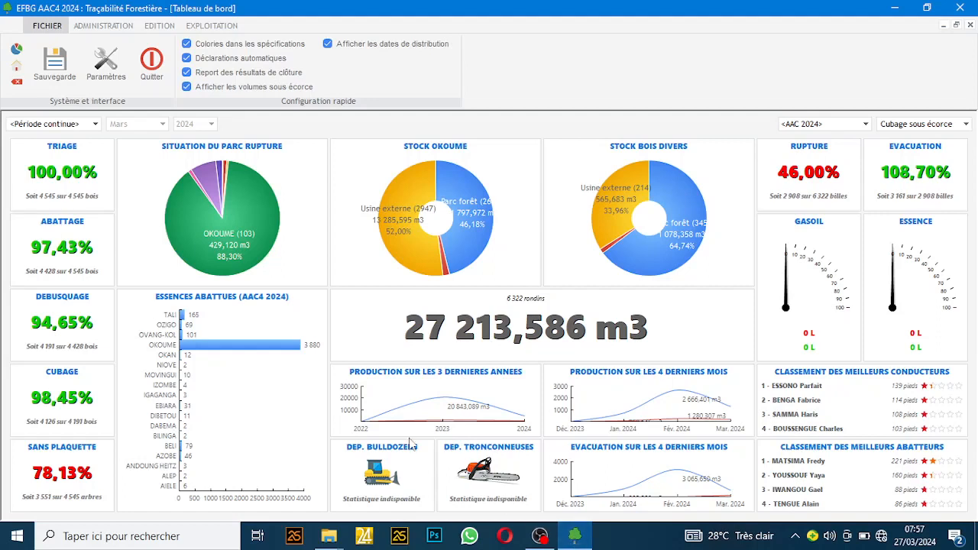
Step: Show the EXPLOITATION ribbon with the inventory, production and haulage commands
click(204, 27)
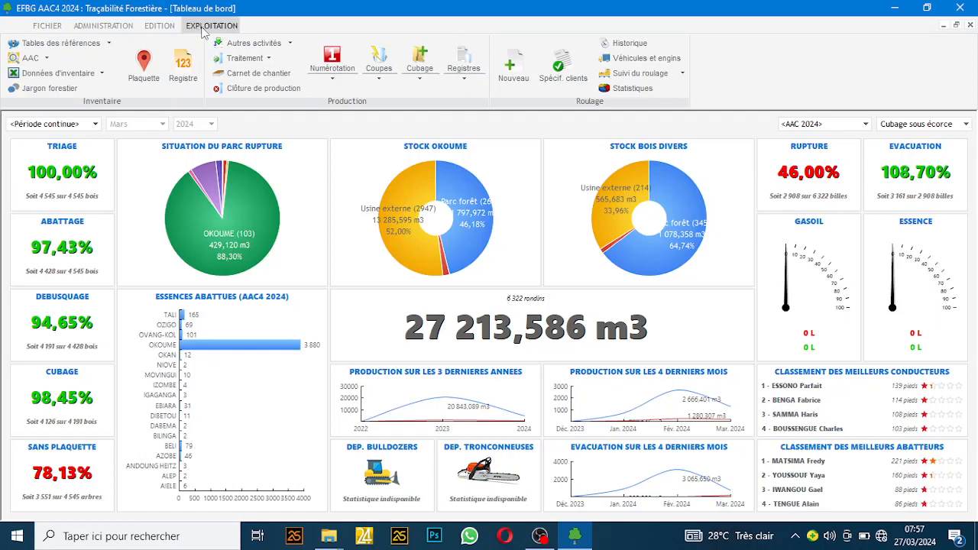
Step: Open the inventory data register maximized and start a new Plaquette entry
click(181, 76)
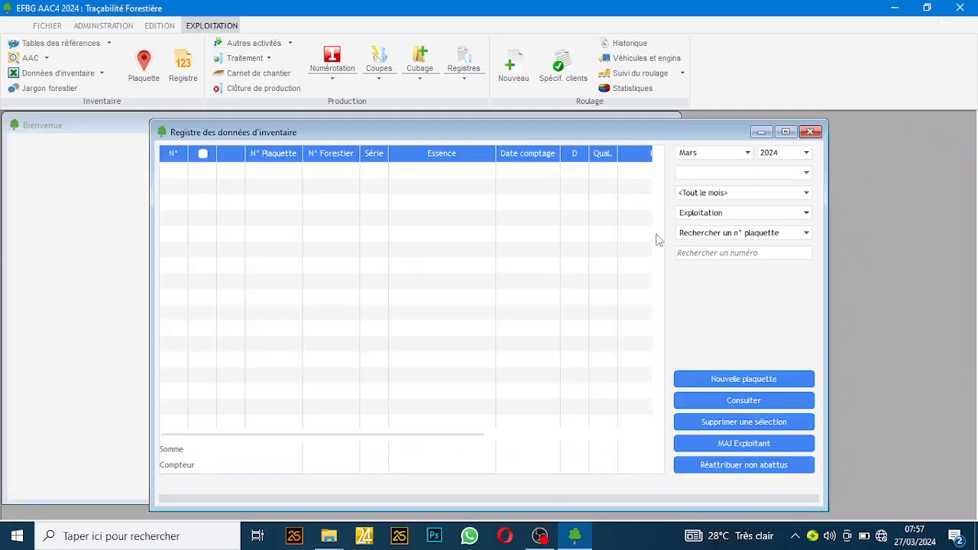
click(786, 132)
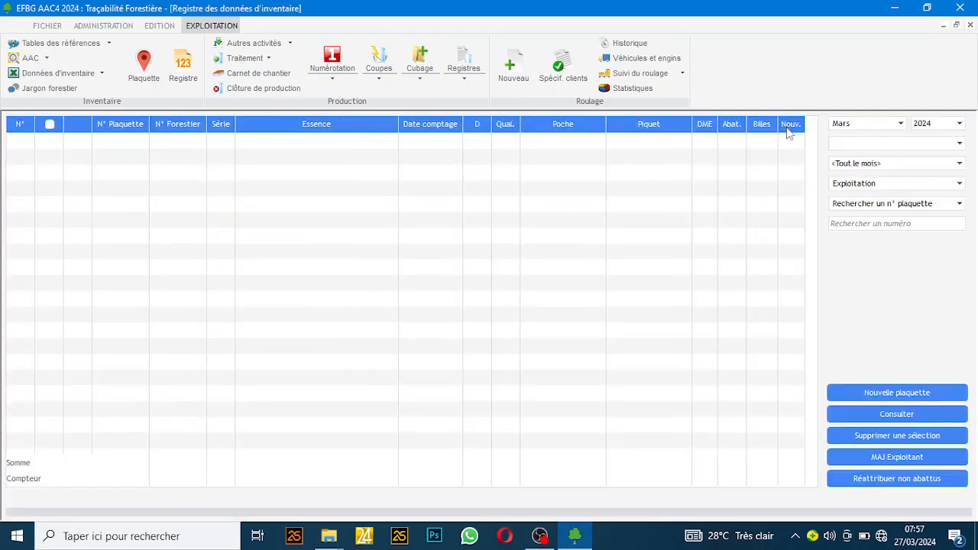
click(855, 145)
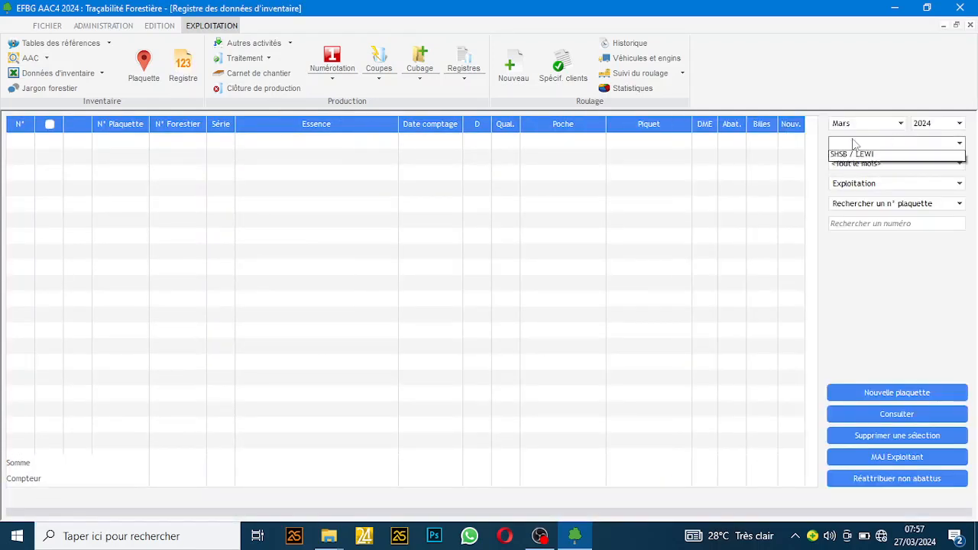
click(856, 146)
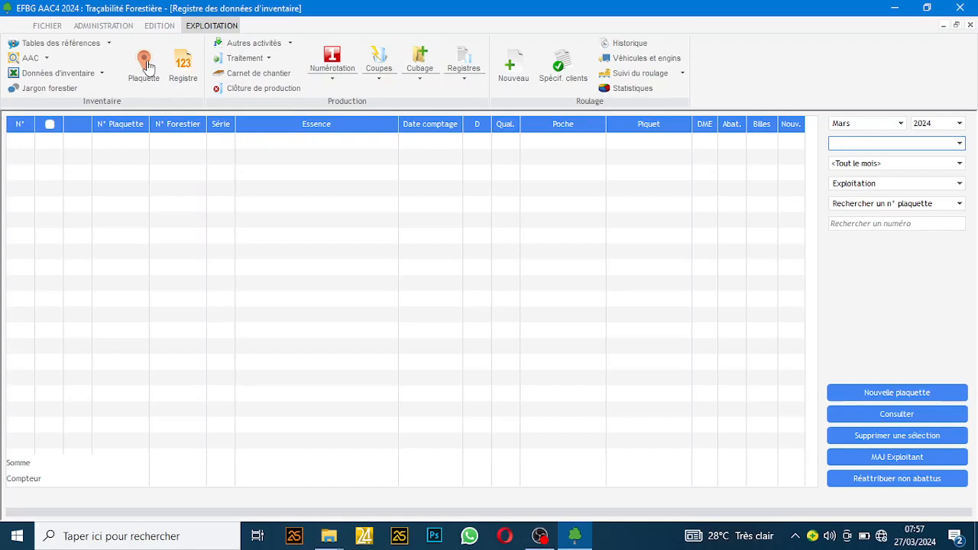
click(145, 62)
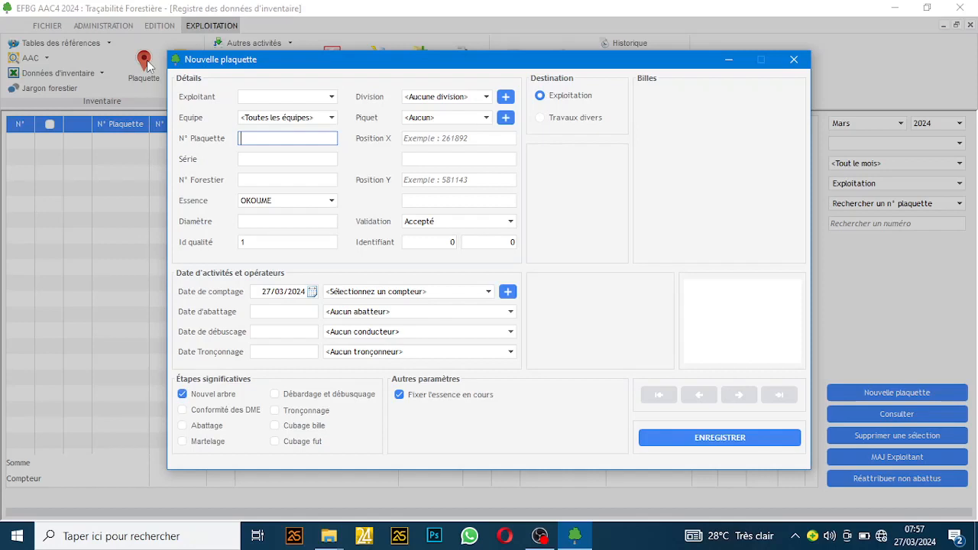
Step: Choose EFBG as the Exploitant on the Nouvelle plaquette form
click(288, 100)
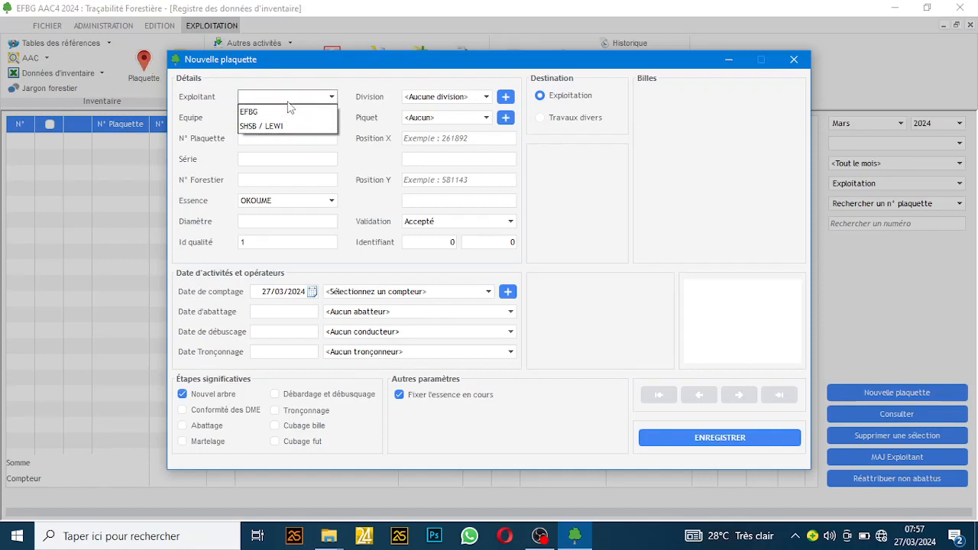
click(283, 112)
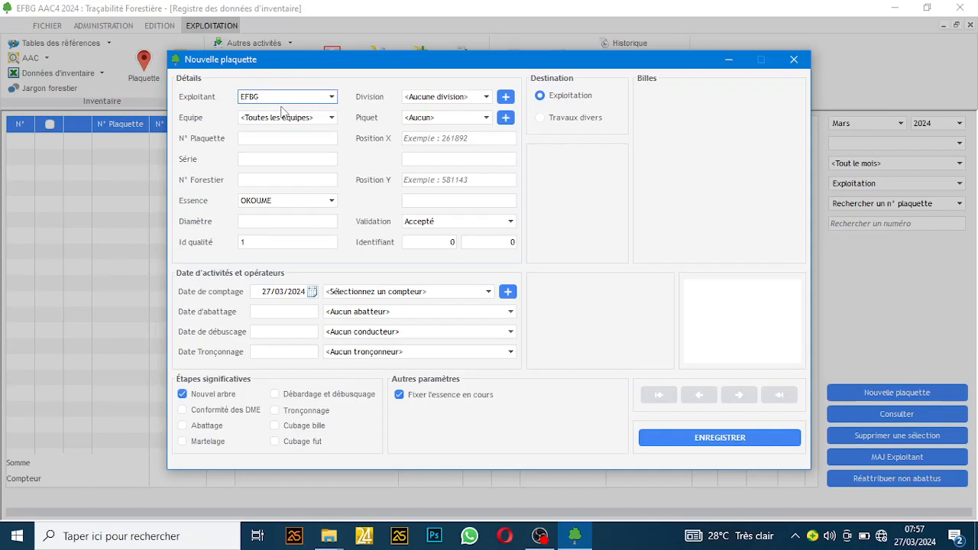
click(257, 138)
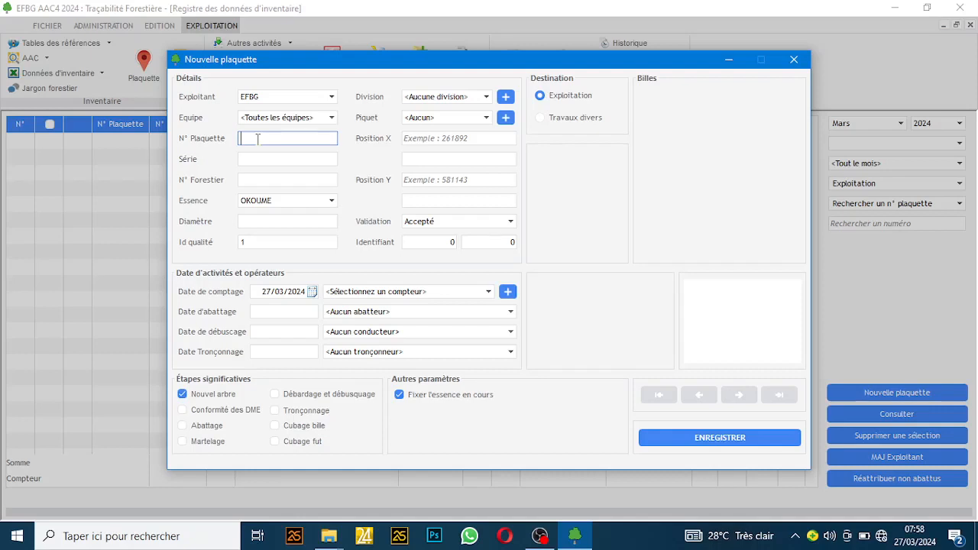
Step: Enter tag number 23105, keeping species OKOUME, no division and all teams
text(23)
text(11)
text(05)
click(266, 159)
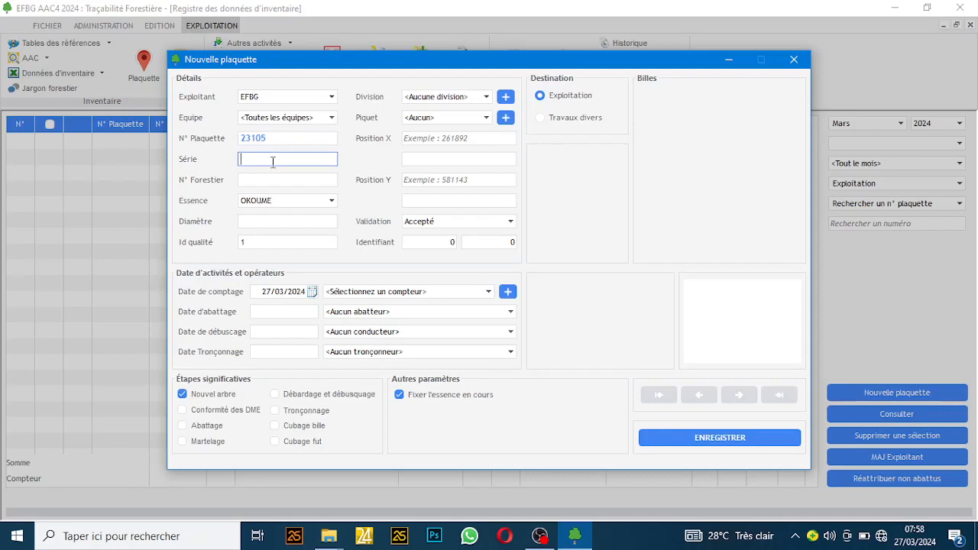
click(258, 201)
click(259, 202)
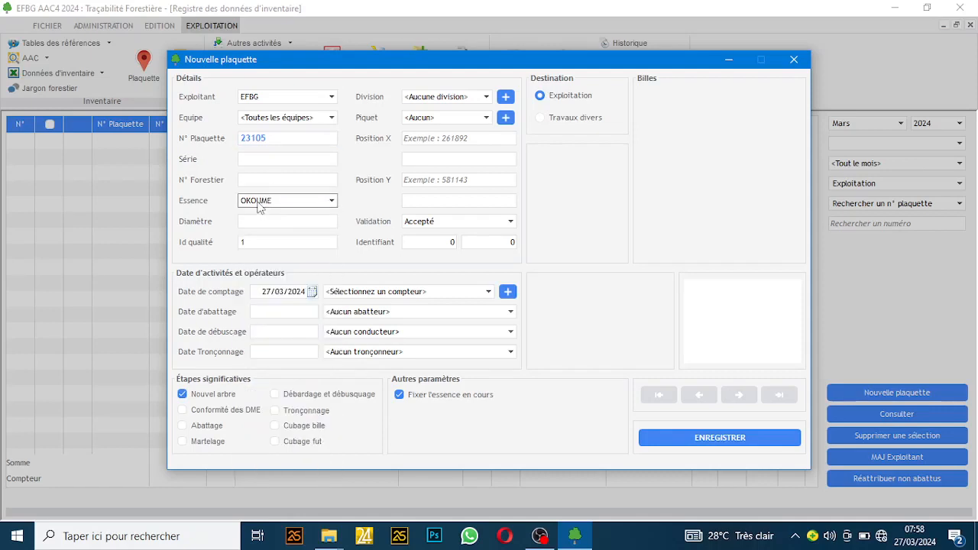
click(428, 98)
click(428, 98)
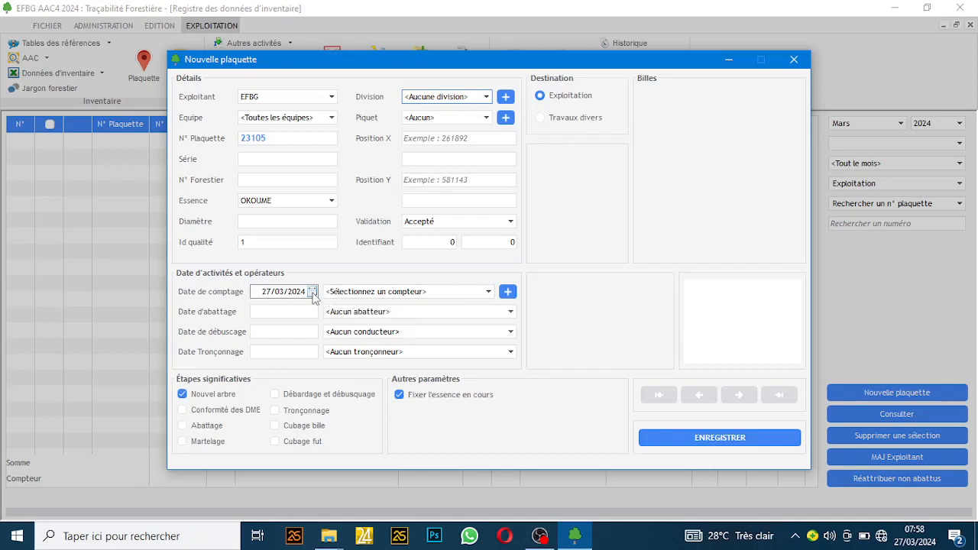
click(272, 120)
click(272, 120)
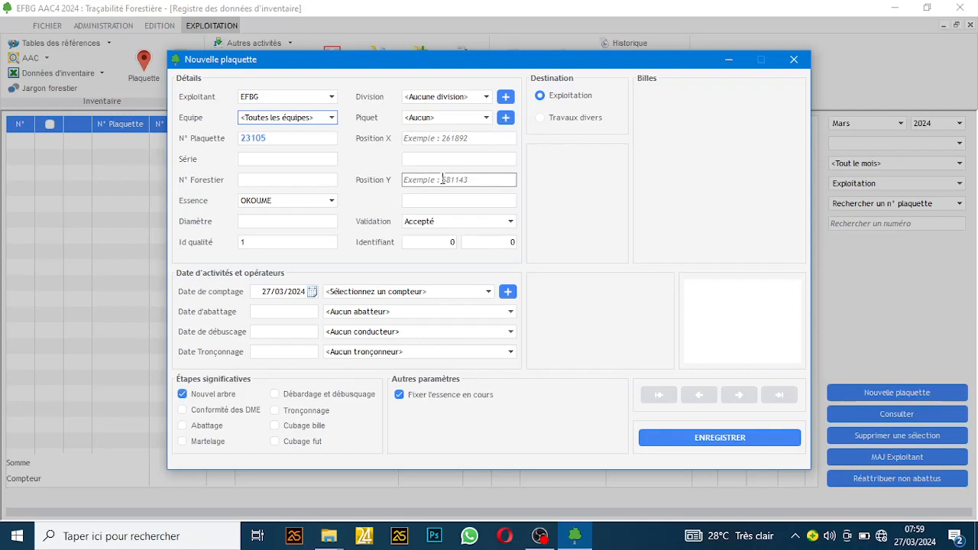
Step: Keep the tag Accepté and set its counting date to 05/03/2024
click(418, 222)
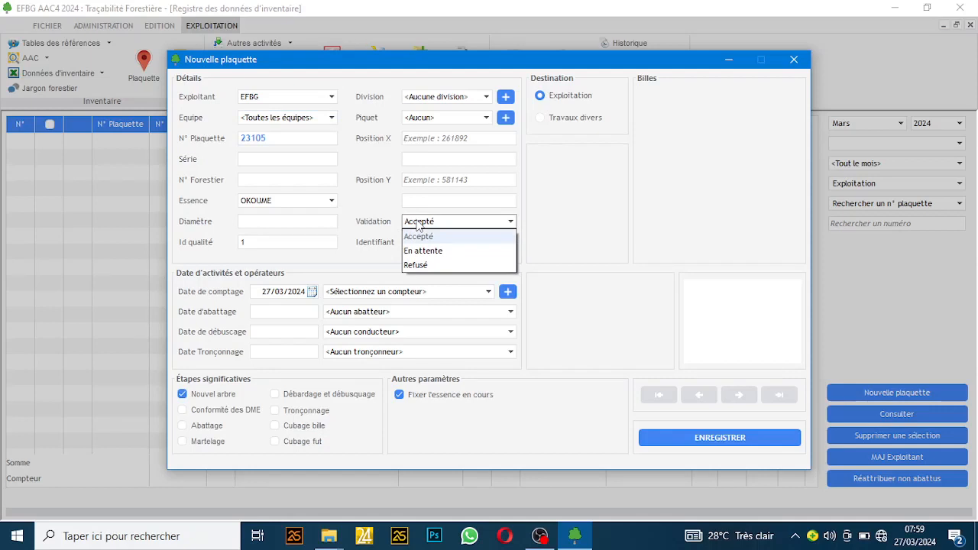
click(417, 224)
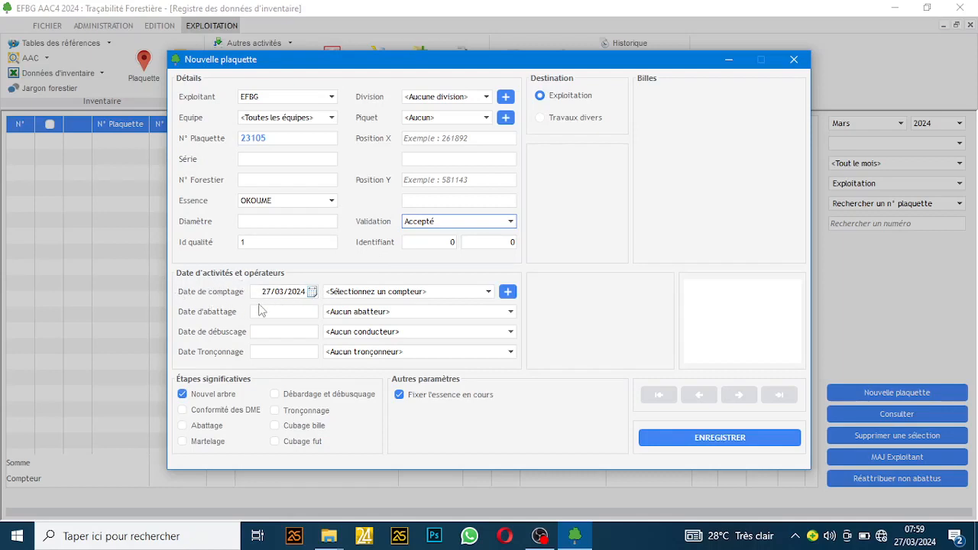
click(312, 292)
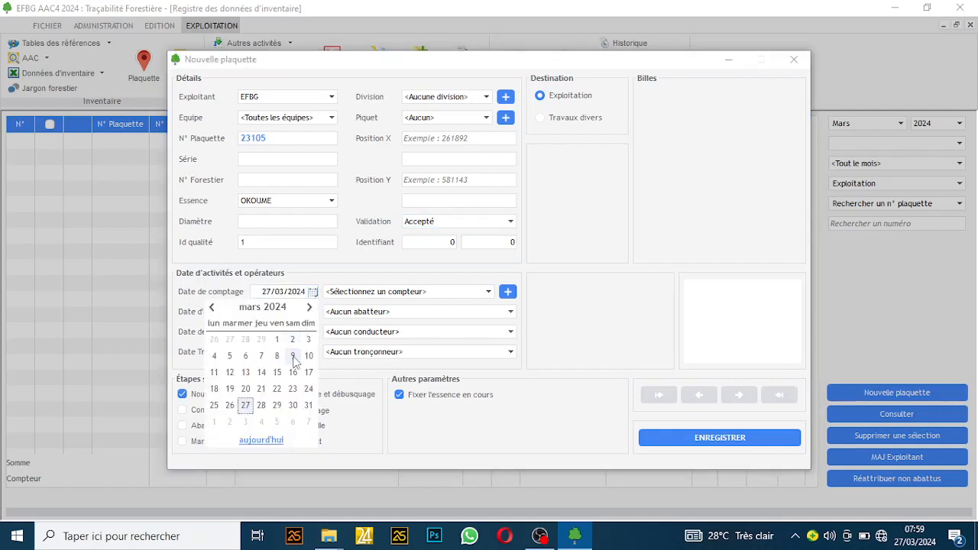
click(229, 357)
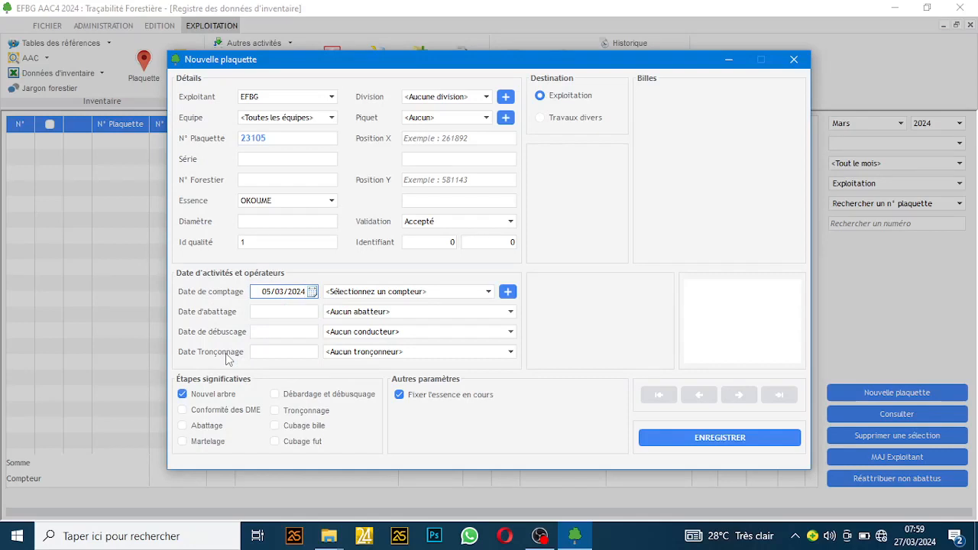
Step: Finding no existing counter, start adding a new counter to the staff
click(379, 292)
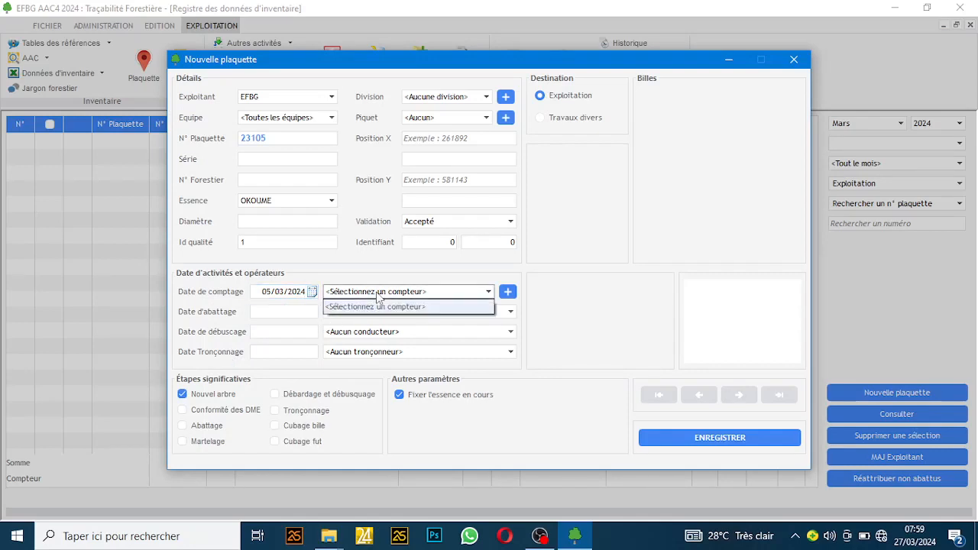
click(378, 298)
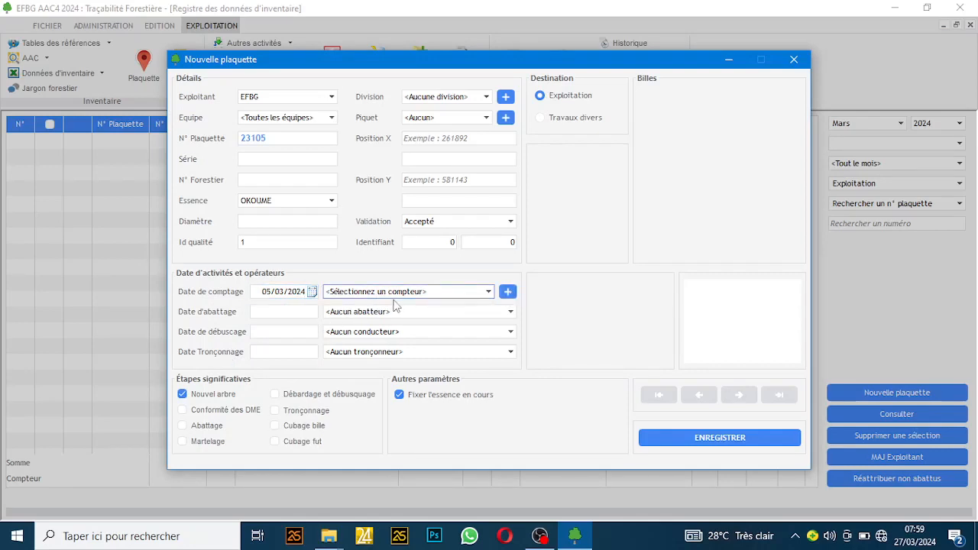
click(378, 294)
click(378, 294)
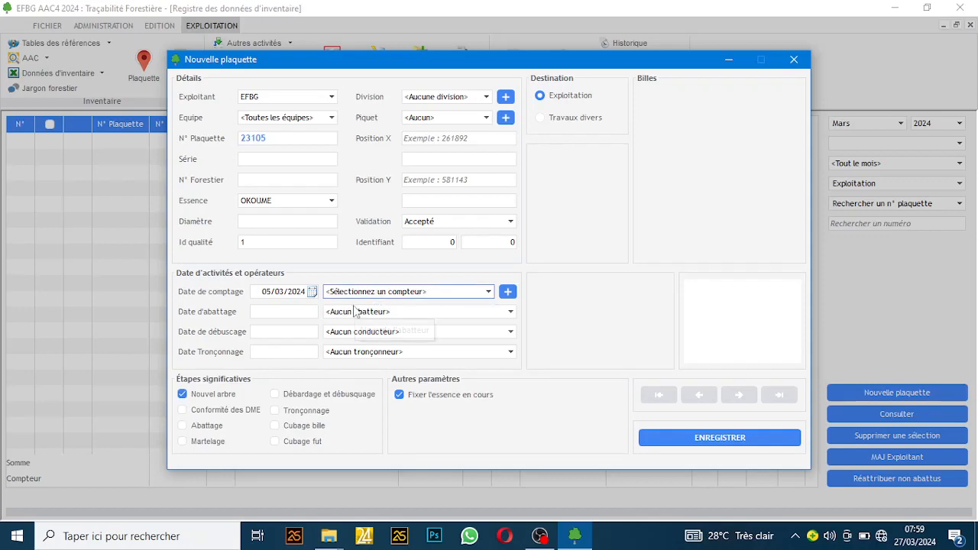
click(508, 295)
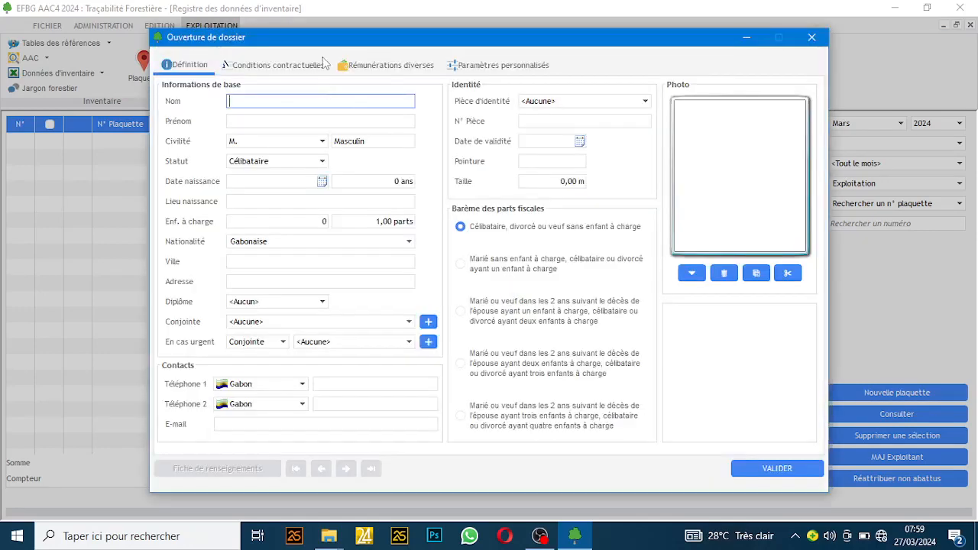
Step: Enter the new counter's surname, first name and birth date 01/01/2000
drag(298, 37, 390, 9)
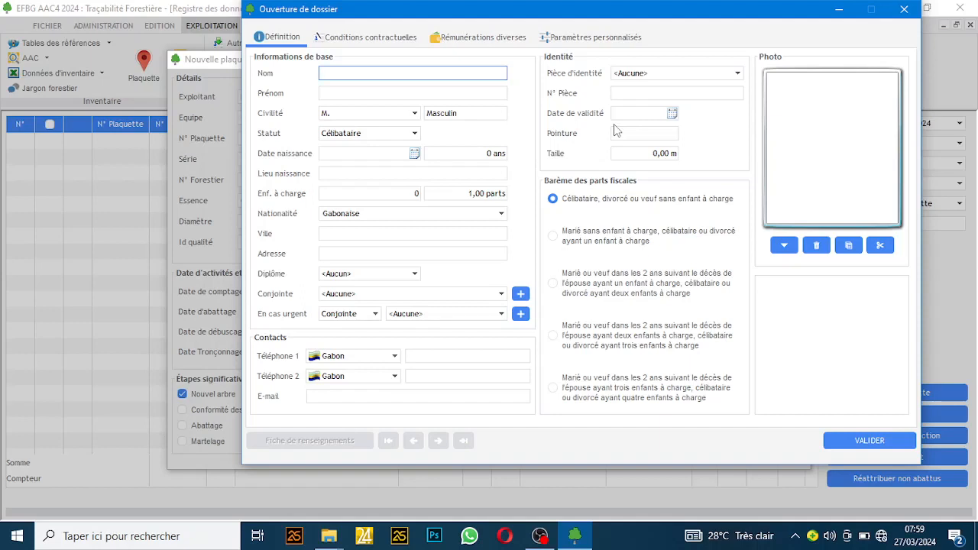
key(Tab)
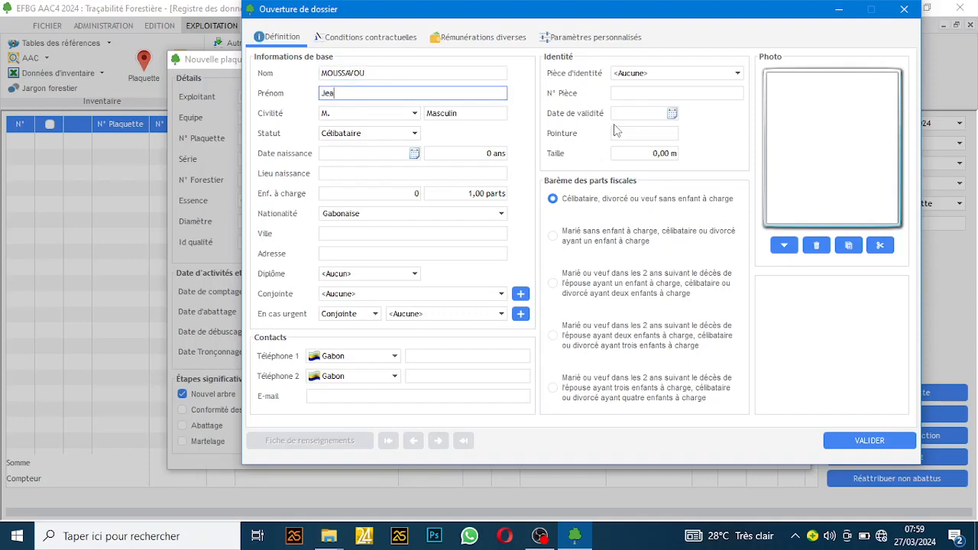
click(337, 152)
text(010120)
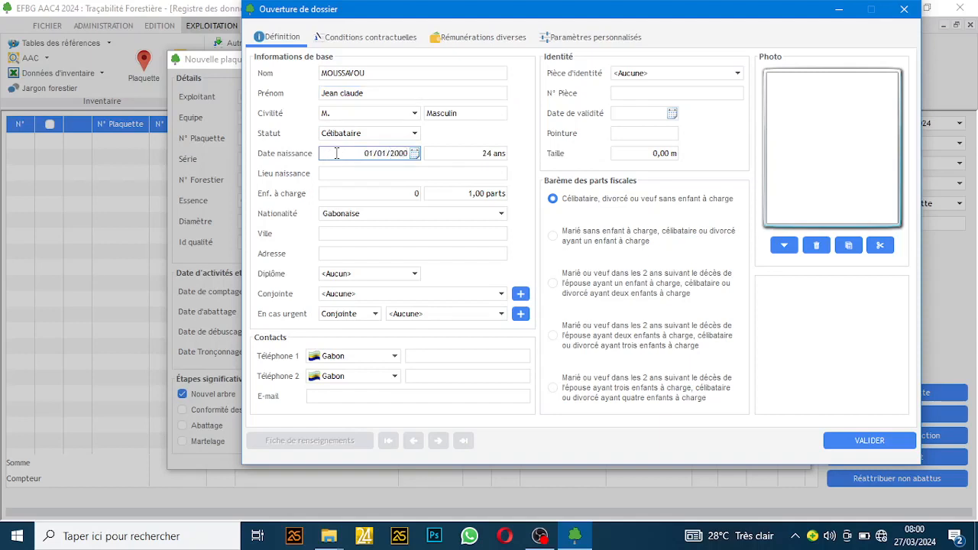
click(360, 37)
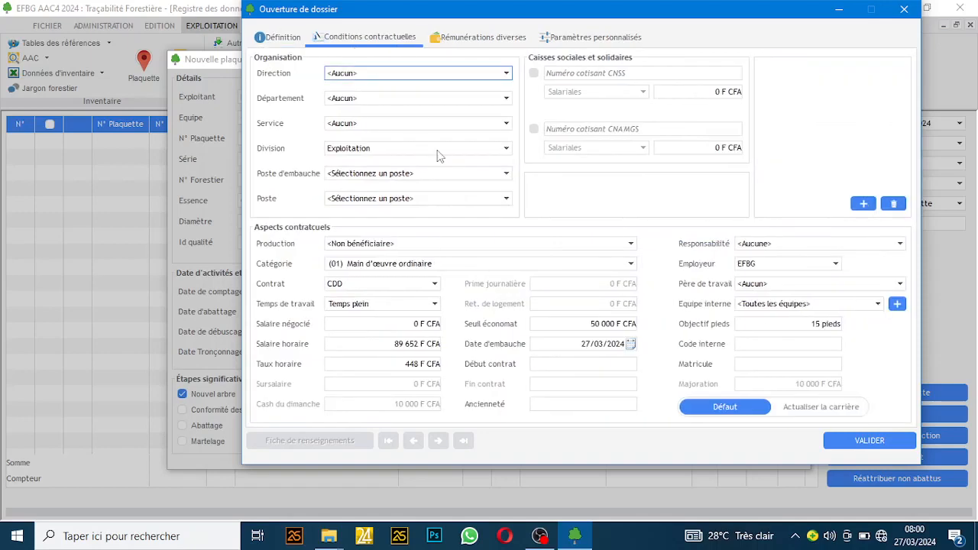
Step: Set the employee's hiring position and Poste to Prospecteur
click(356, 175)
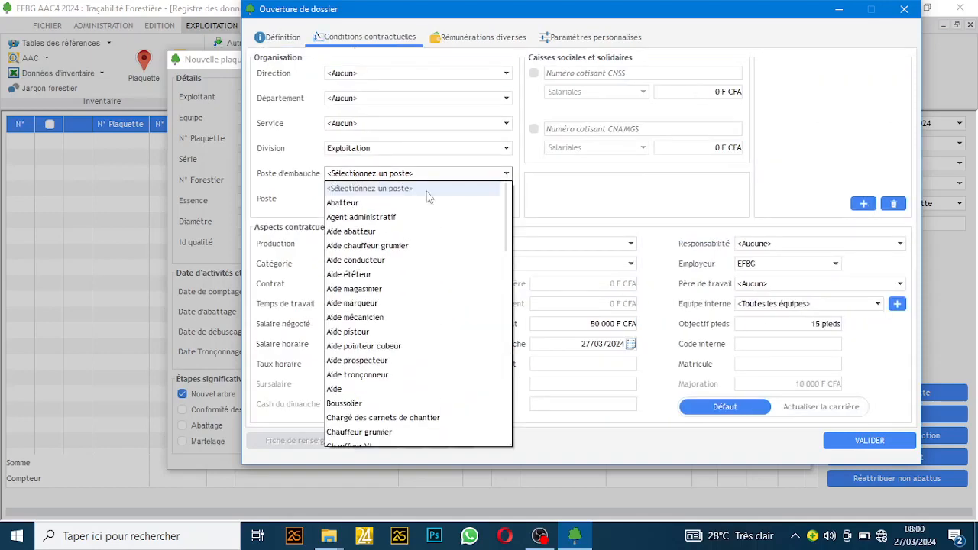
drag(507, 220, 524, 417)
click(356, 297)
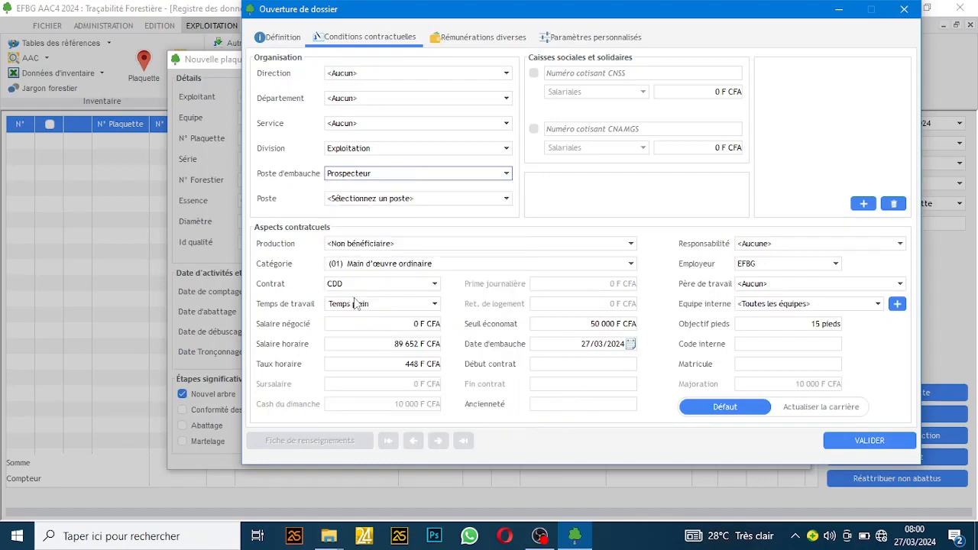
click(362, 203)
drag(508, 244, 519, 412)
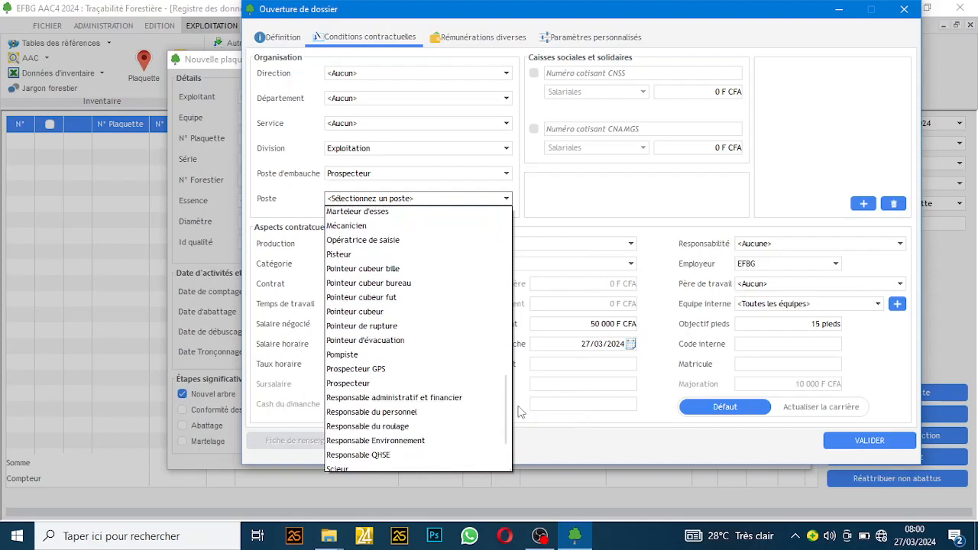
click(354, 383)
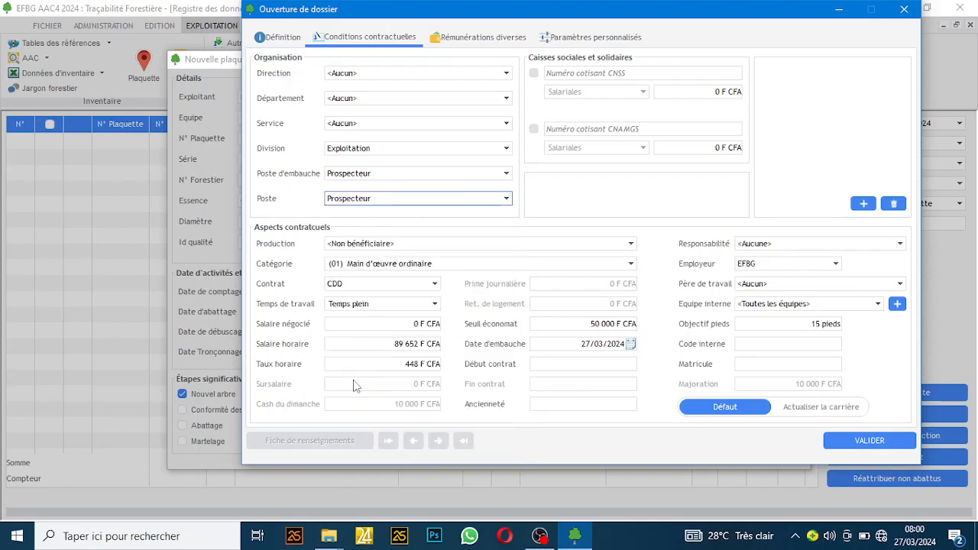
Step: Set the hire date to 11/10/2023 and save the employee file
click(630, 346)
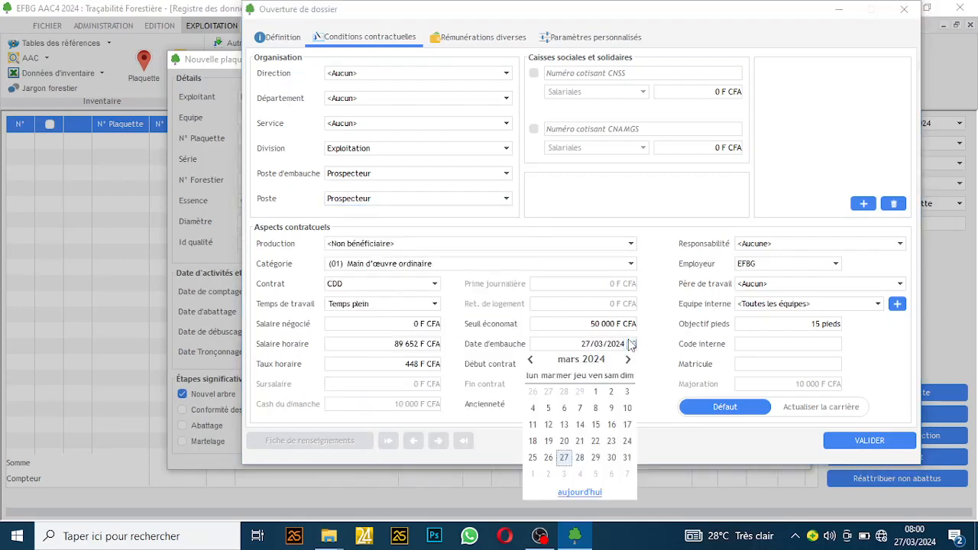
click(532, 361)
click(530, 360)
click(531, 361)
click(531, 360)
click(530, 361)
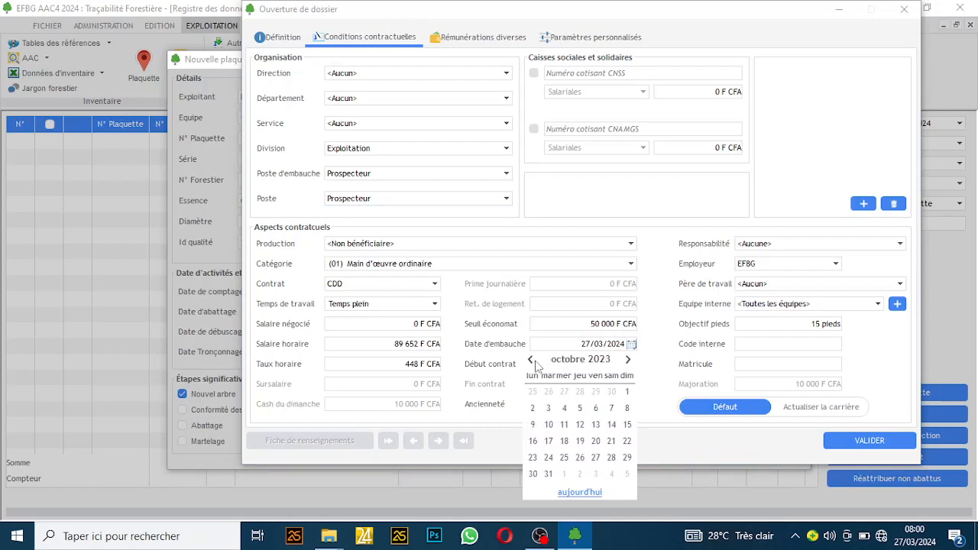
click(560, 425)
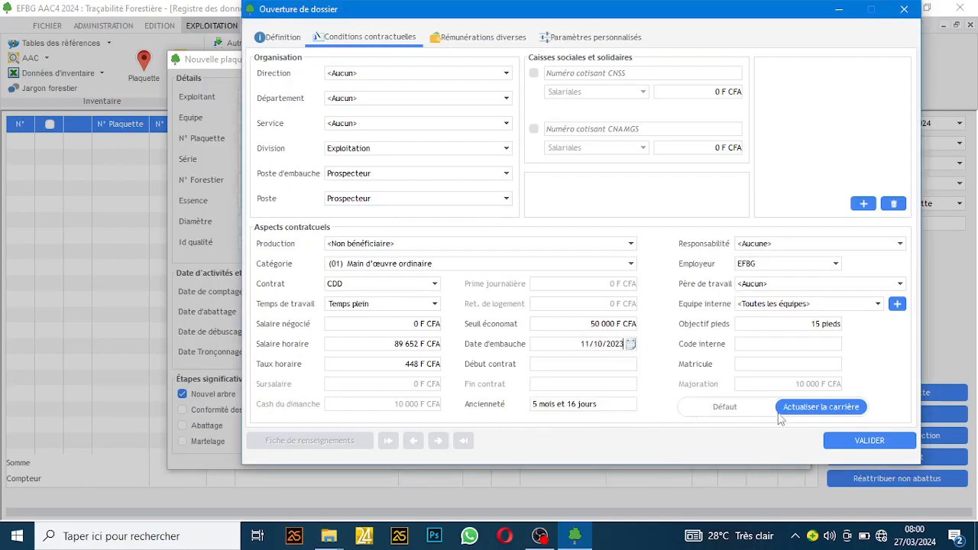
click(867, 441)
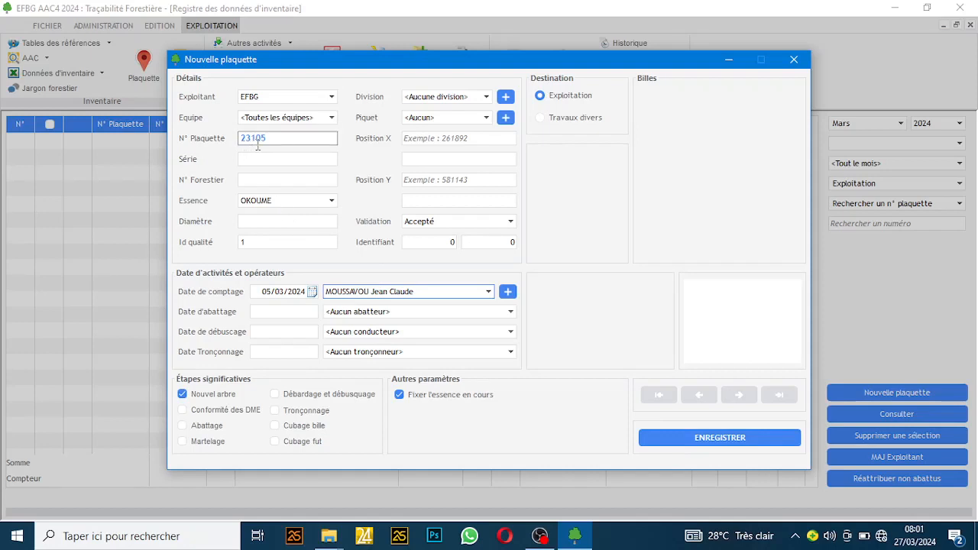
Step: Save tree tag 023105 as OKOUME, confirm it, and close the new-tag form
click(710, 441)
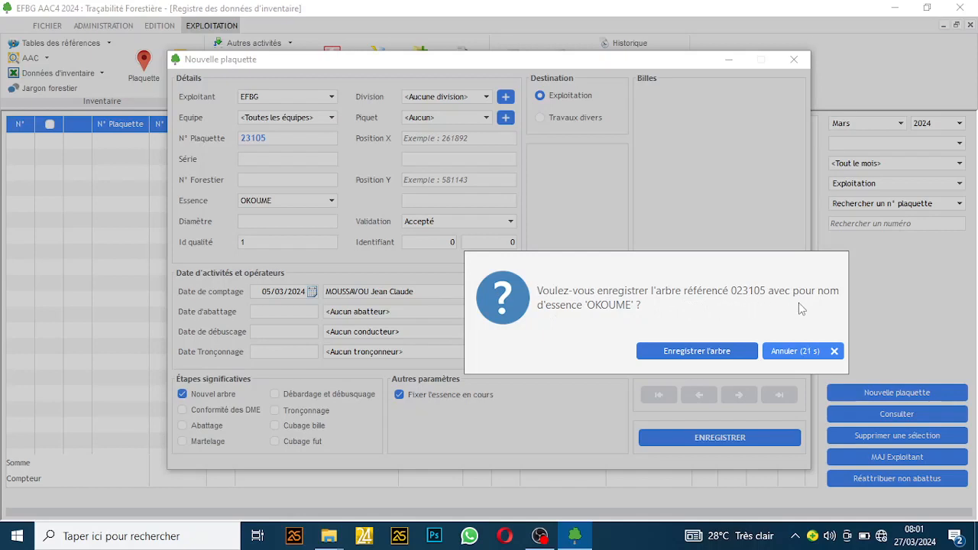
click(670, 356)
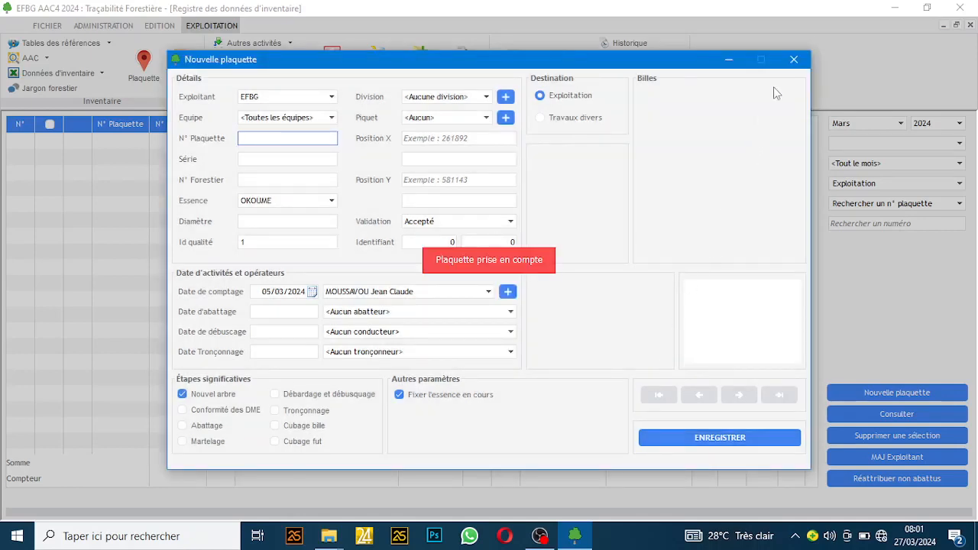
click(794, 61)
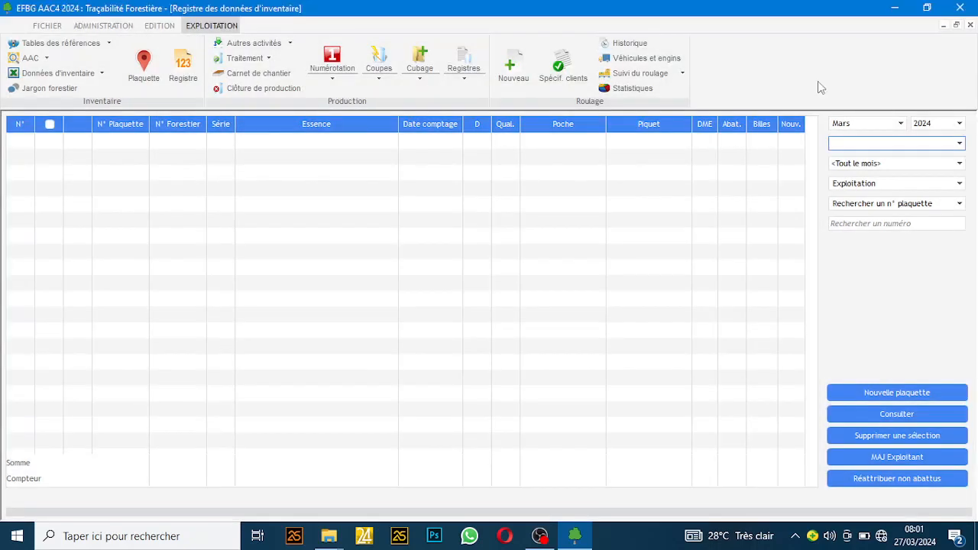
Step: Filter the register to operator EFBG and search for tag 23105
click(850, 144)
click(843, 158)
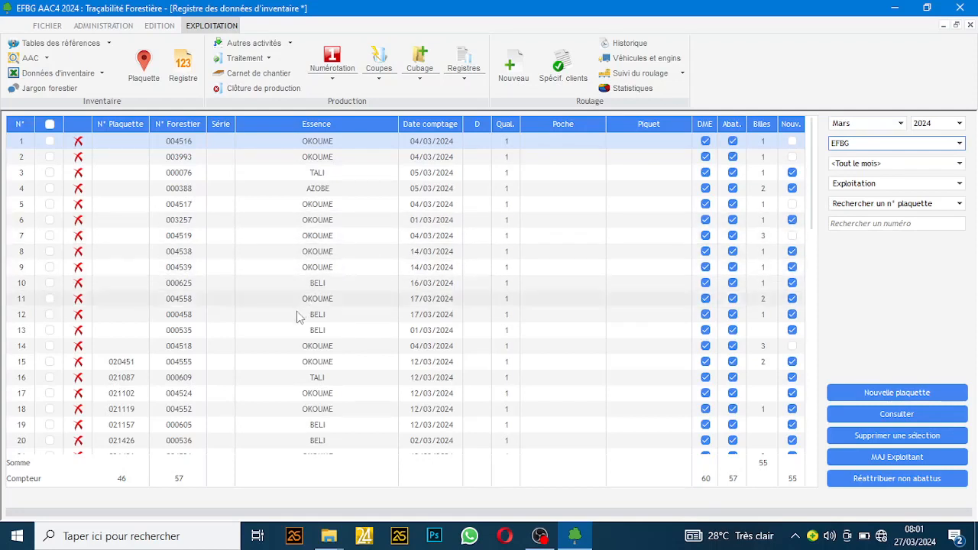
click(853, 224)
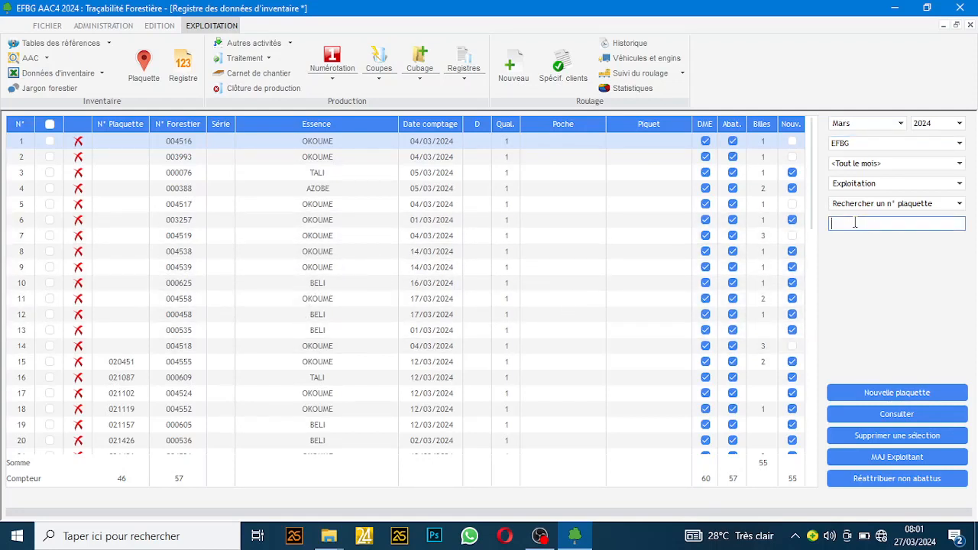
text(23105)
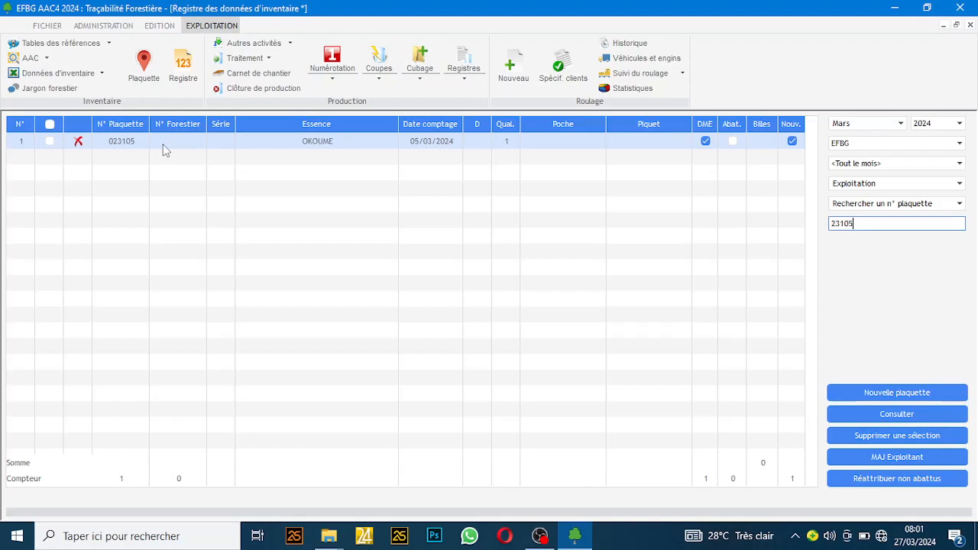
double_click(163, 150)
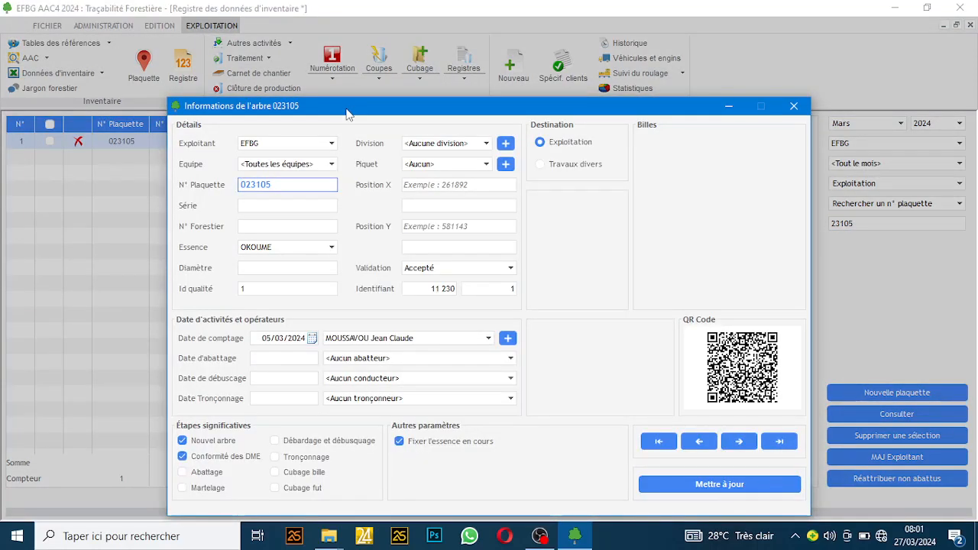
drag(346, 109, 330, 47)
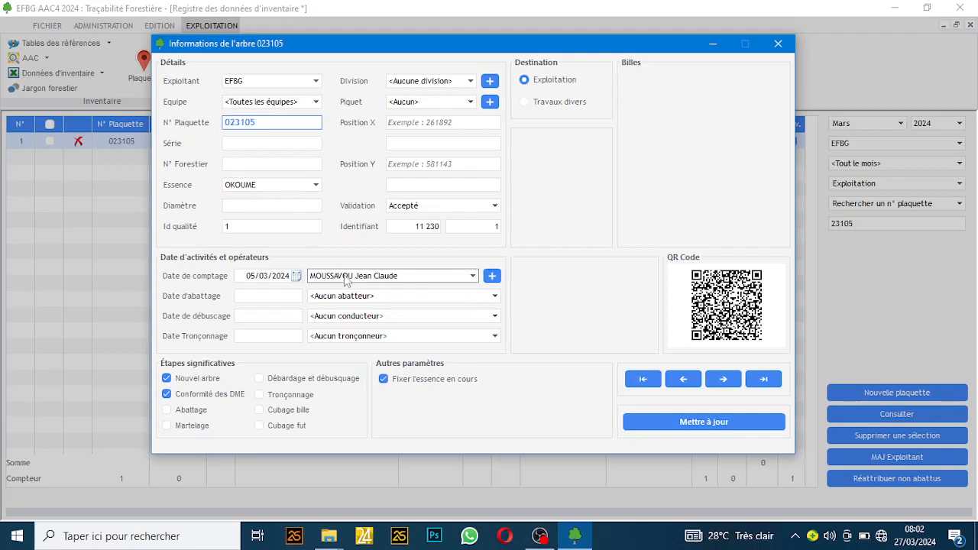
click(778, 44)
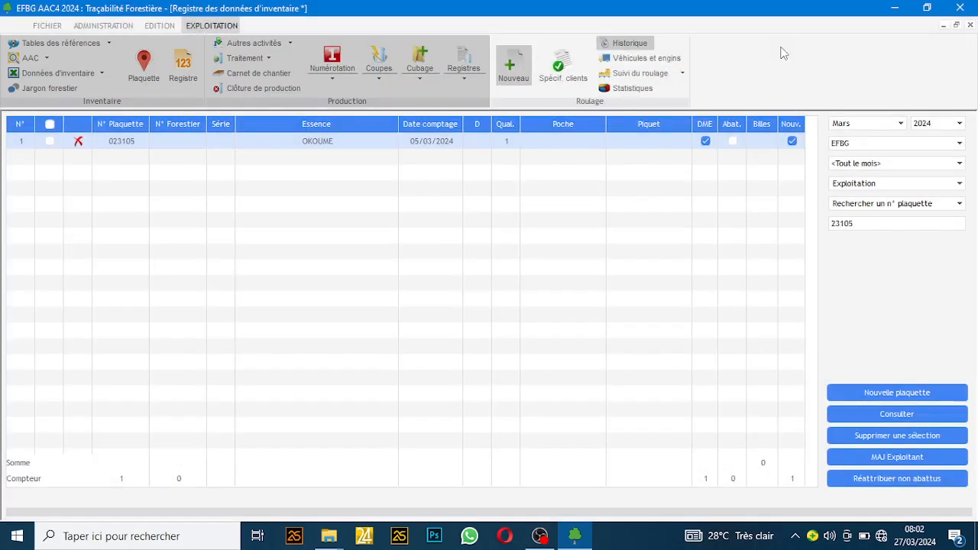
Step: Clear the 23105 search and open the log production register
double_click(871, 227)
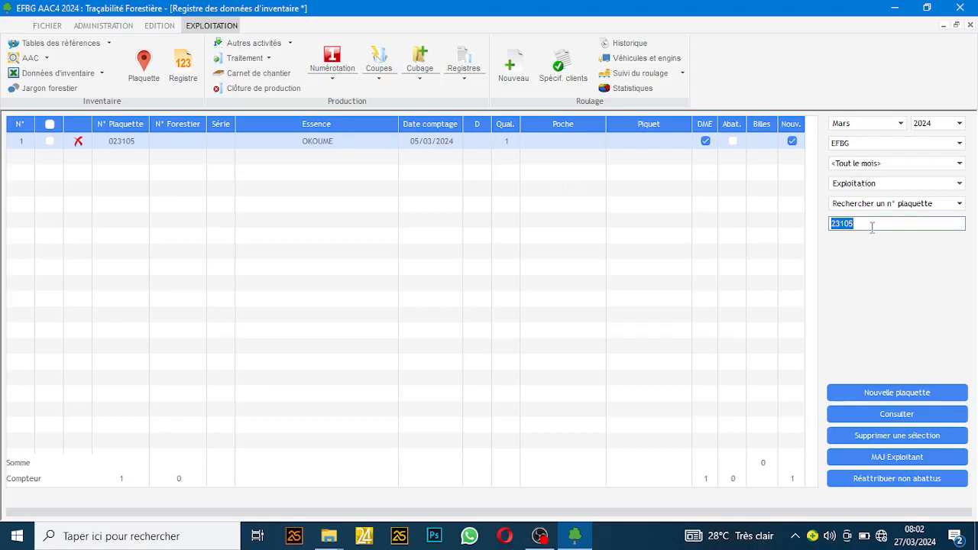
key(BackSpace)
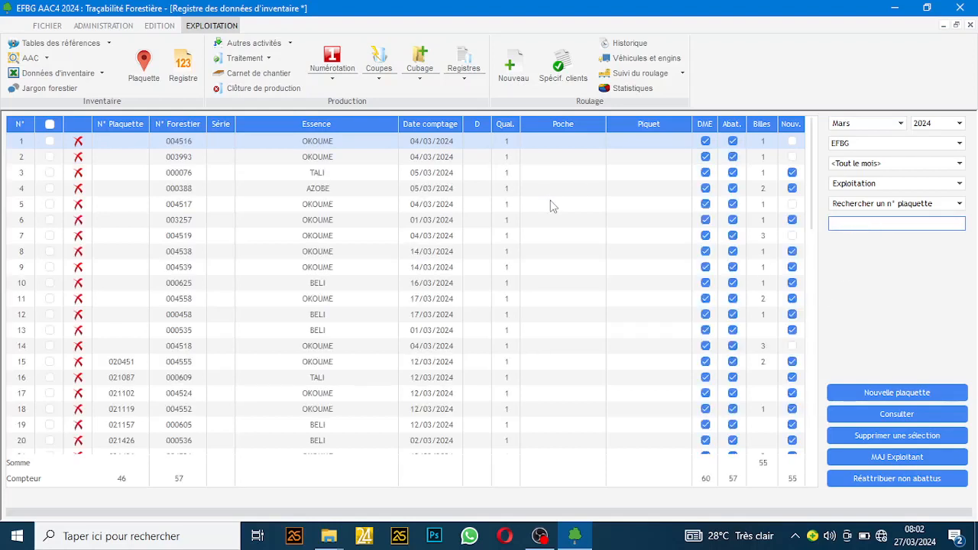
click(465, 60)
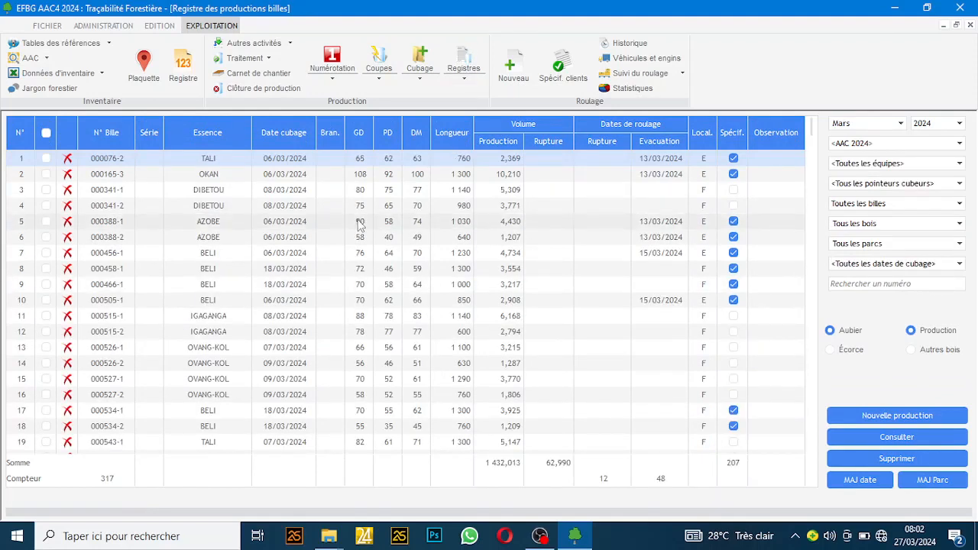
Step: Browse AZOBE log 000388-2 and BELI log 000625-1, then return to the inventory register
click(308, 240)
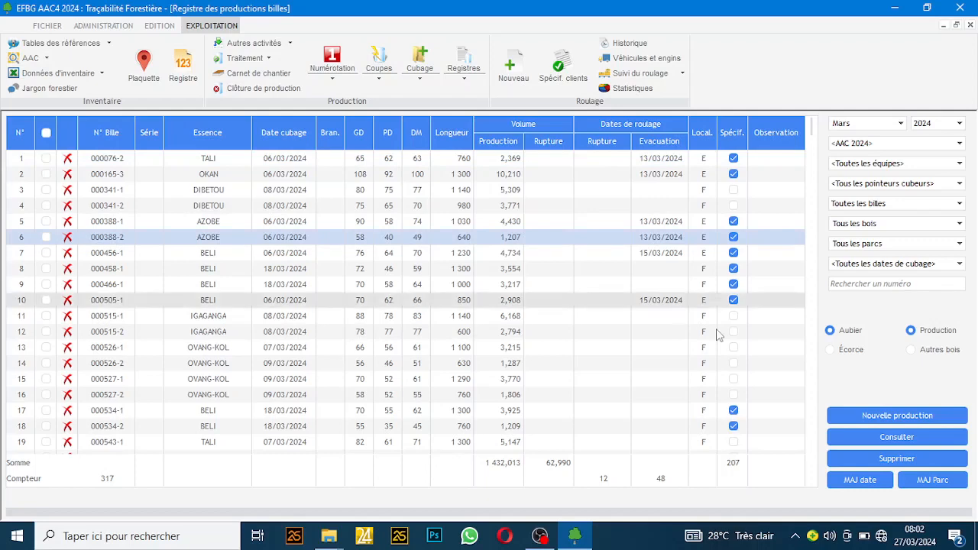
drag(814, 129, 820, 162)
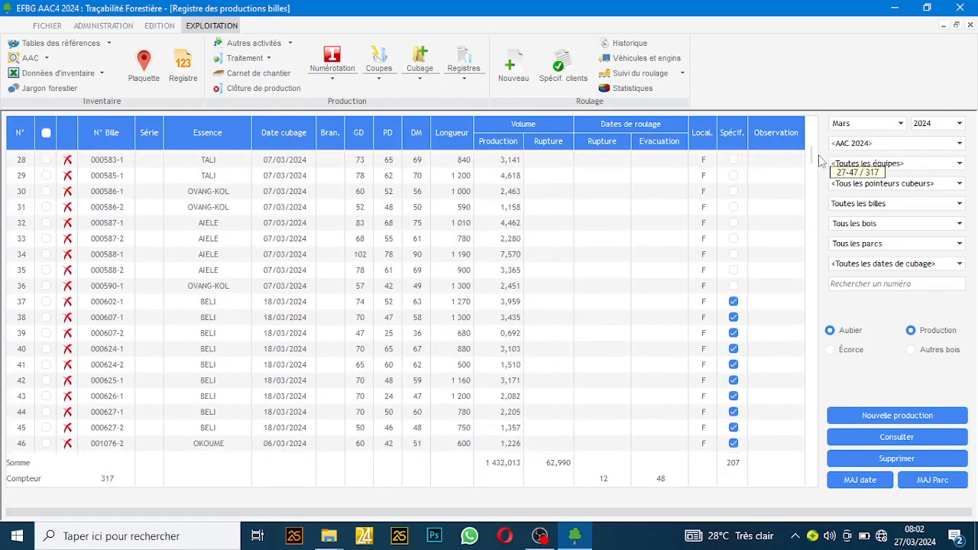
click(304, 388)
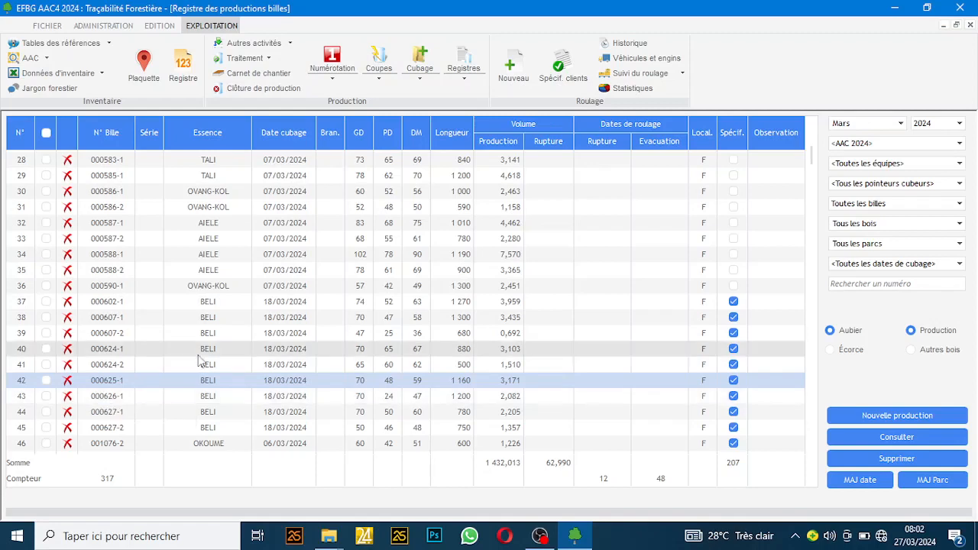
click(184, 65)
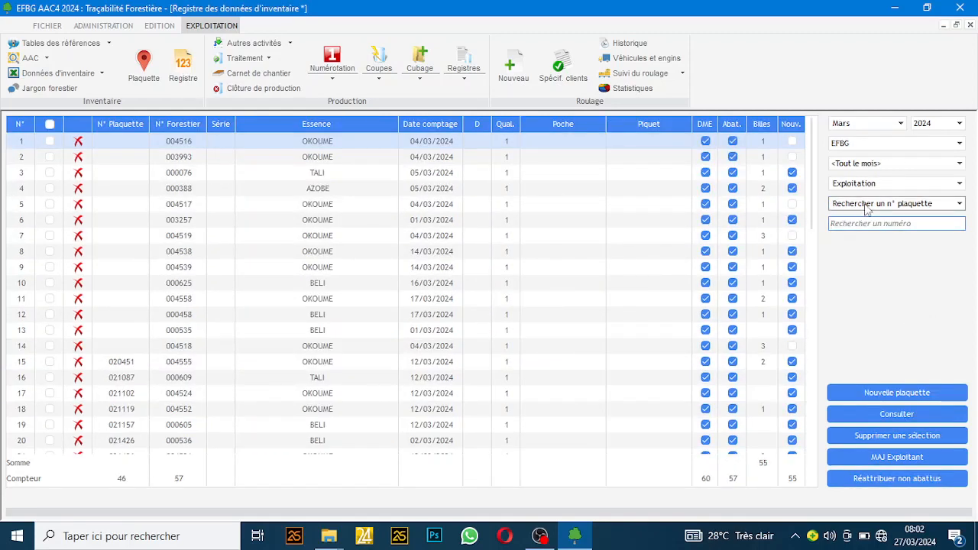
Step: Search by forestry number 625 and open the details window of tree 000625 (BELI)
click(868, 205)
click(867, 230)
click(864, 225)
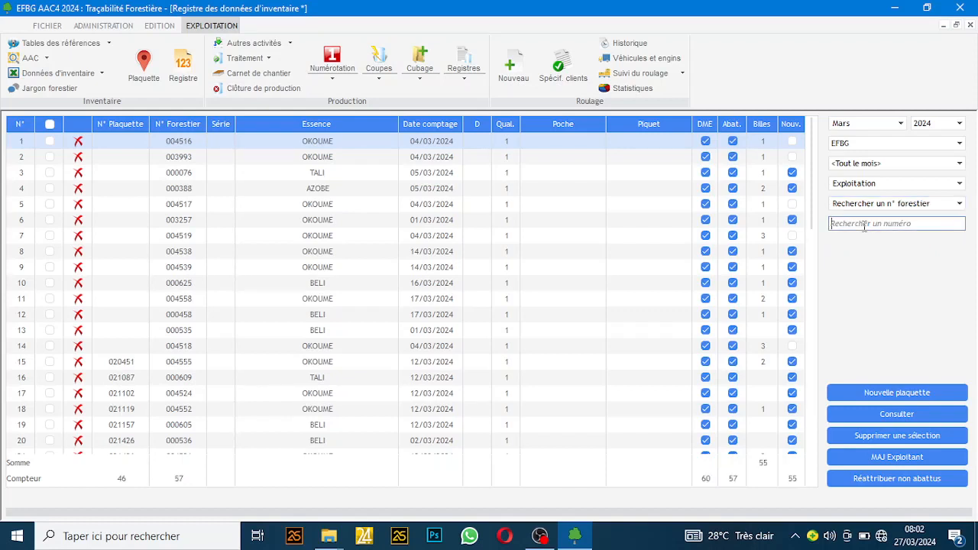
text(625)
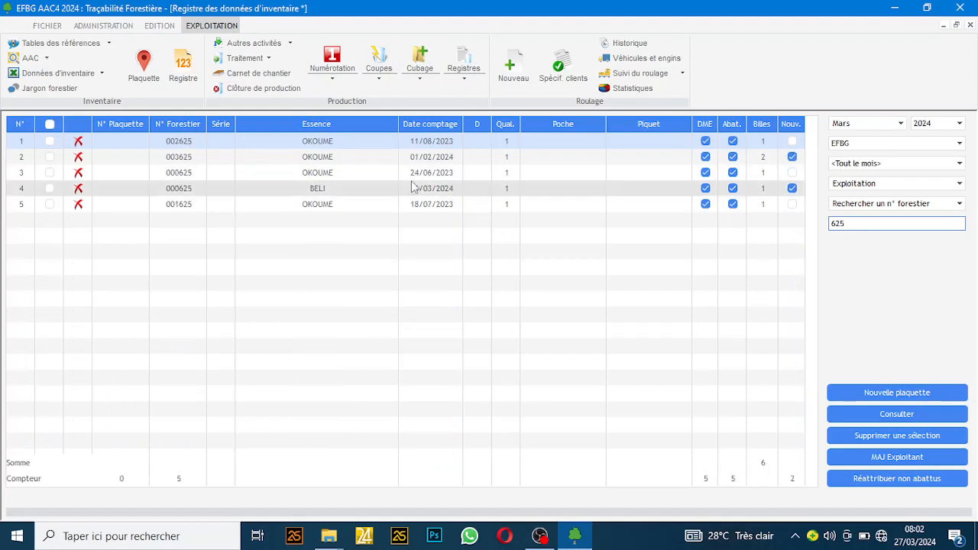
double_click(308, 194)
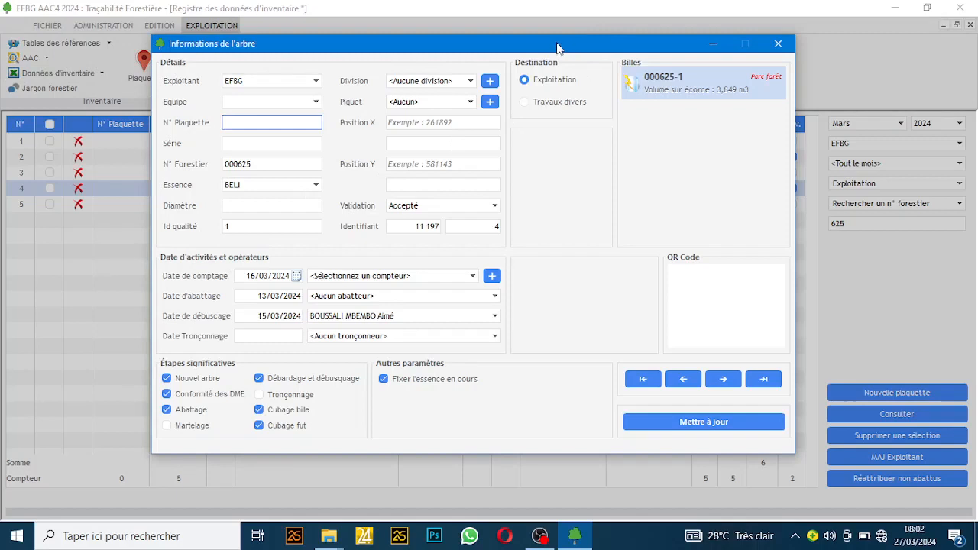
drag(575, 48, 583, 52)
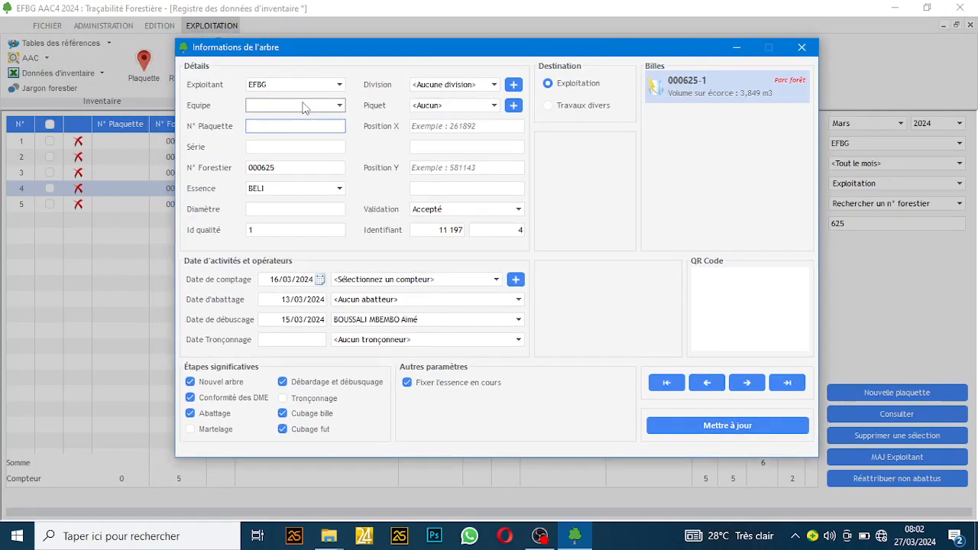